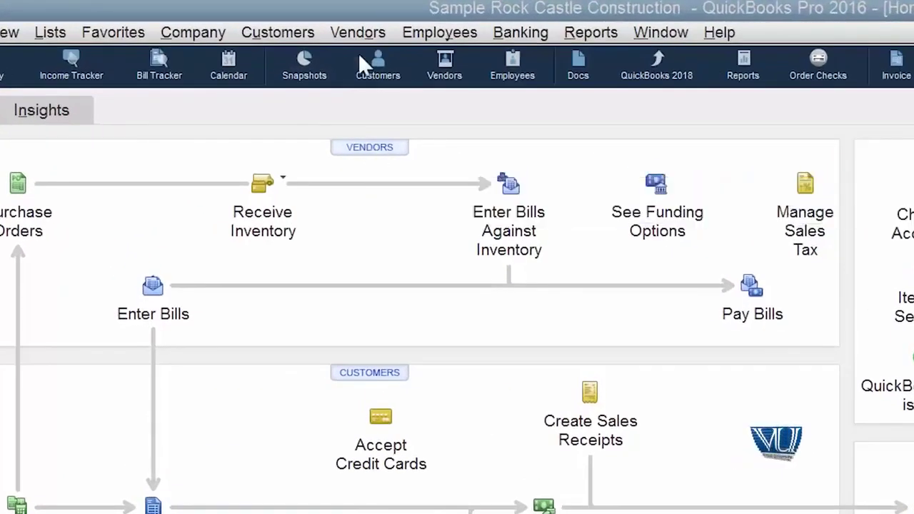
- Open the Vendor Center and view the details of Bruce's Office Machines, Cal Gas & Electric and Bayshore Water
left_click(358, 36)
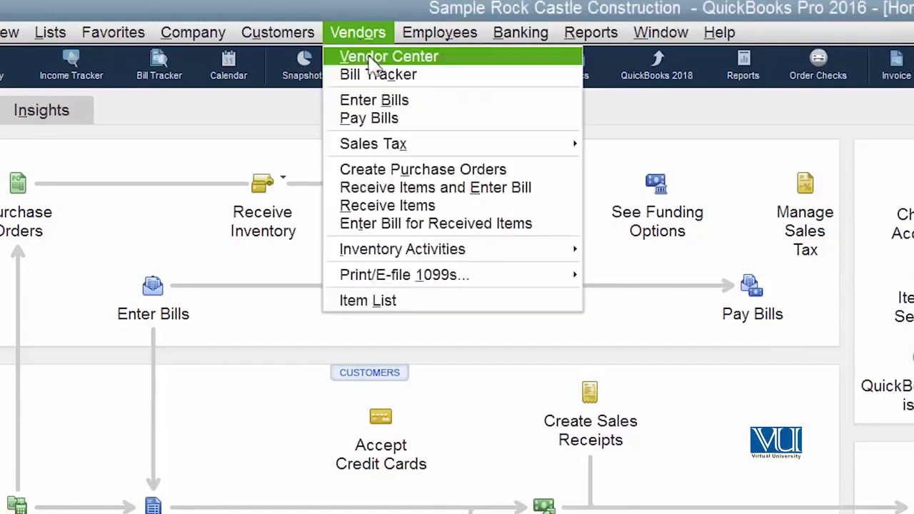
left_click(372, 60)
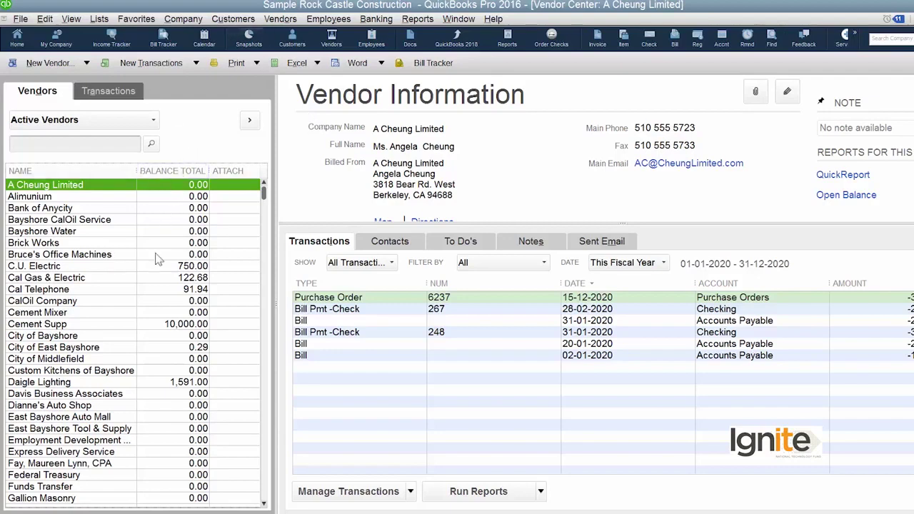
left_click(71, 256)
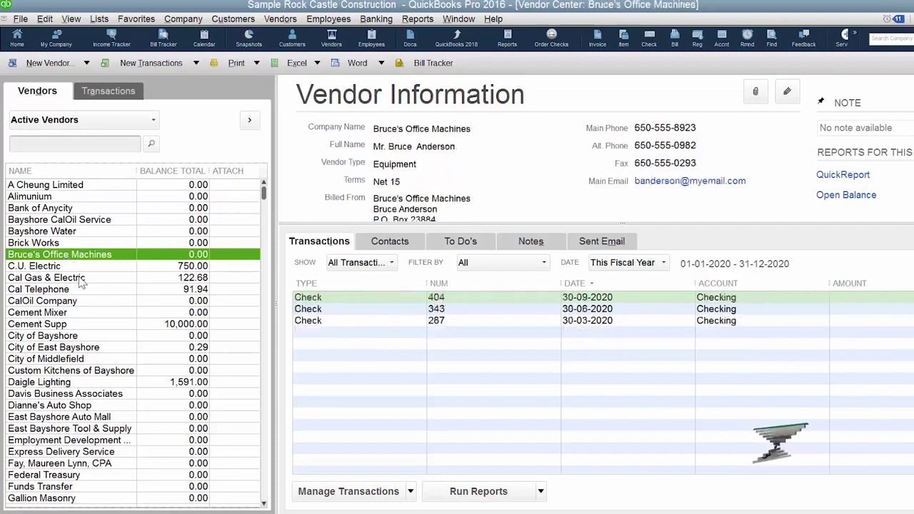
left_click(78, 280)
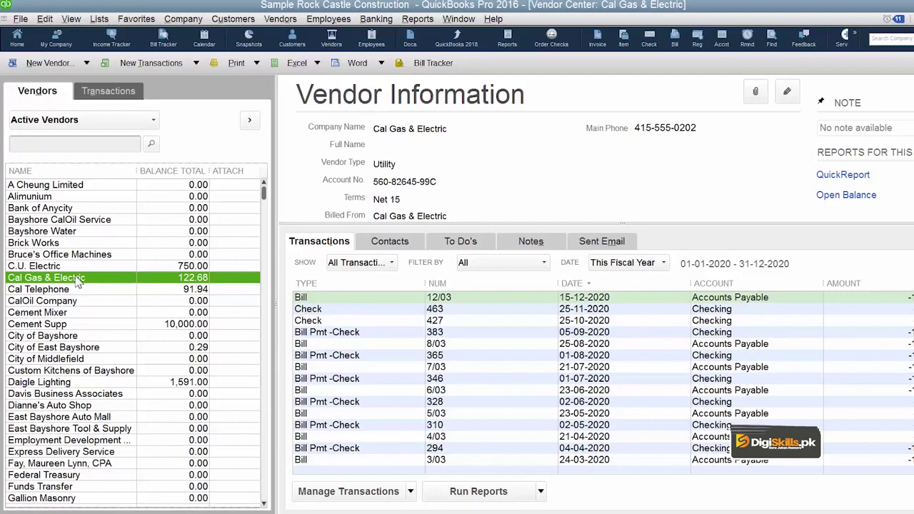
left_click(100, 231)
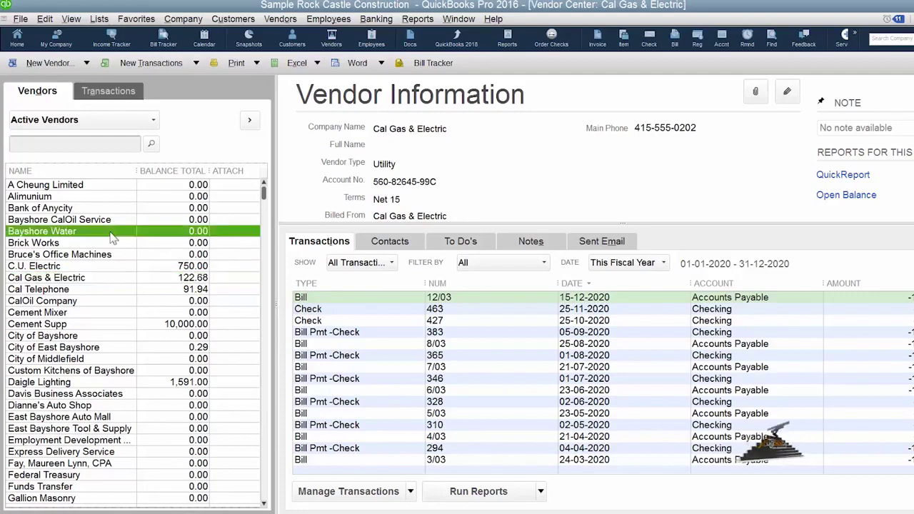
- Add the Account No. column to the vendor list, using C.U. Electric's entry, and widen the list pane to fit it
left_click(78, 268)
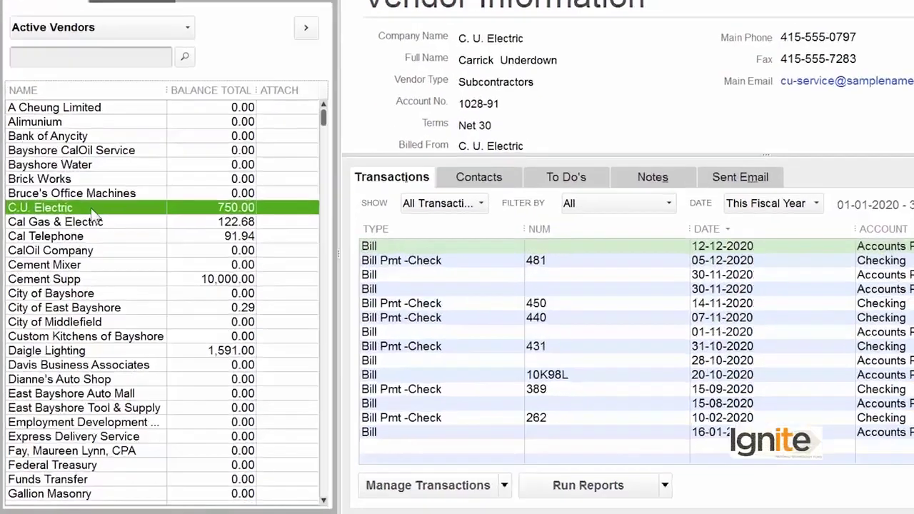
right_click(75, 269)
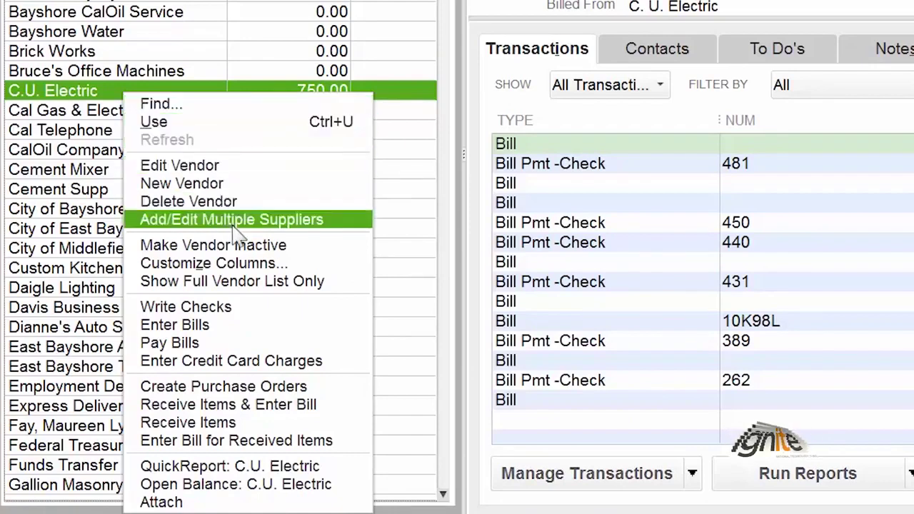
left_click(253, 266)
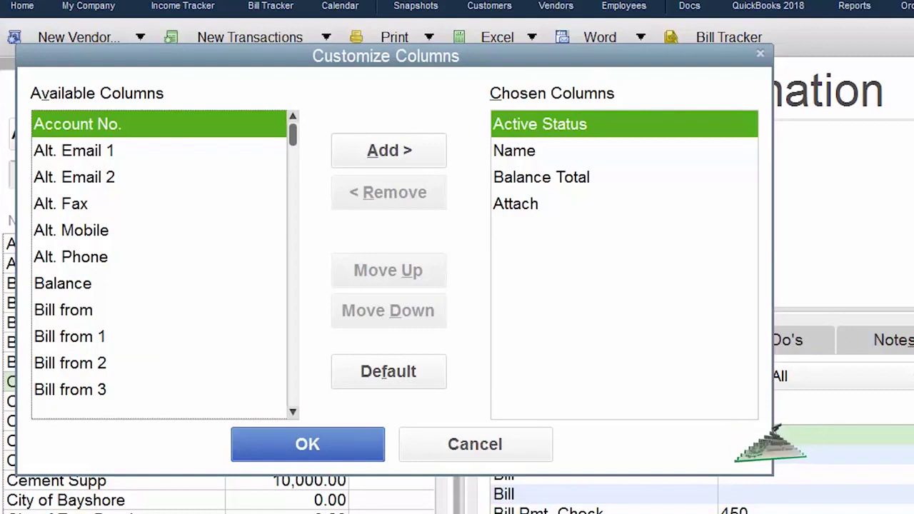
left_click(293, 411)
left_click(293, 412)
left_click(292, 412)
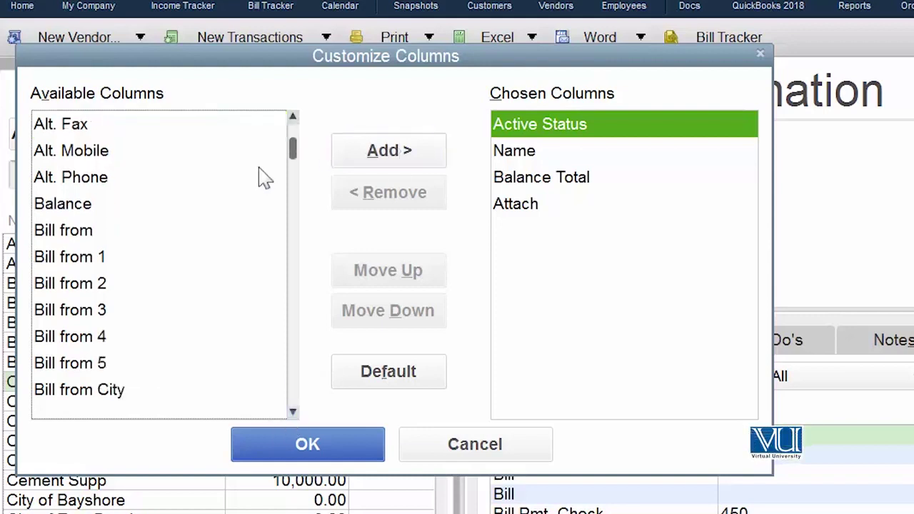
scroll(281, 159, "up", 1)
left_click(206, 128)
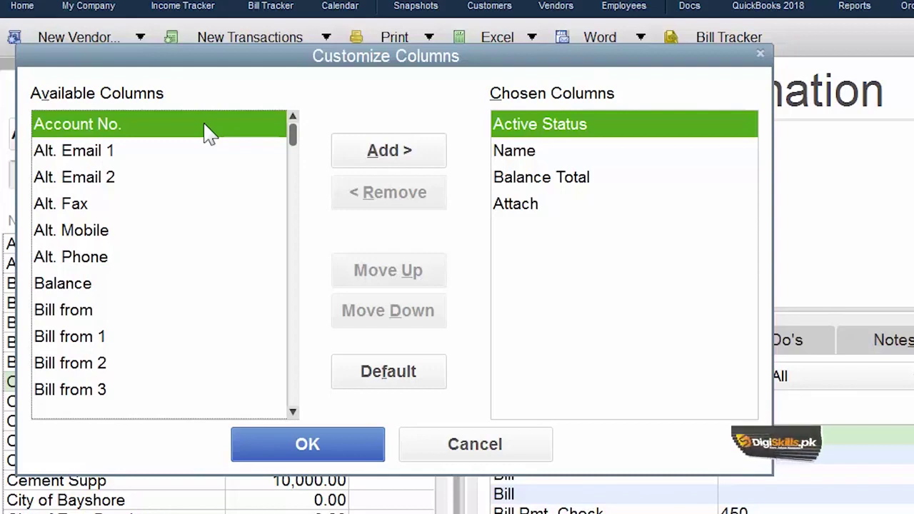
left_click(366, 155)
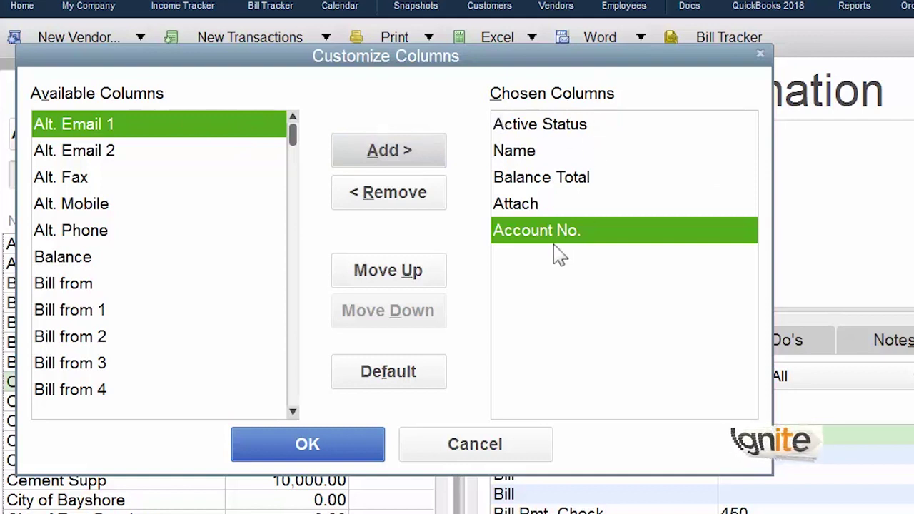
left_click(353, 444)
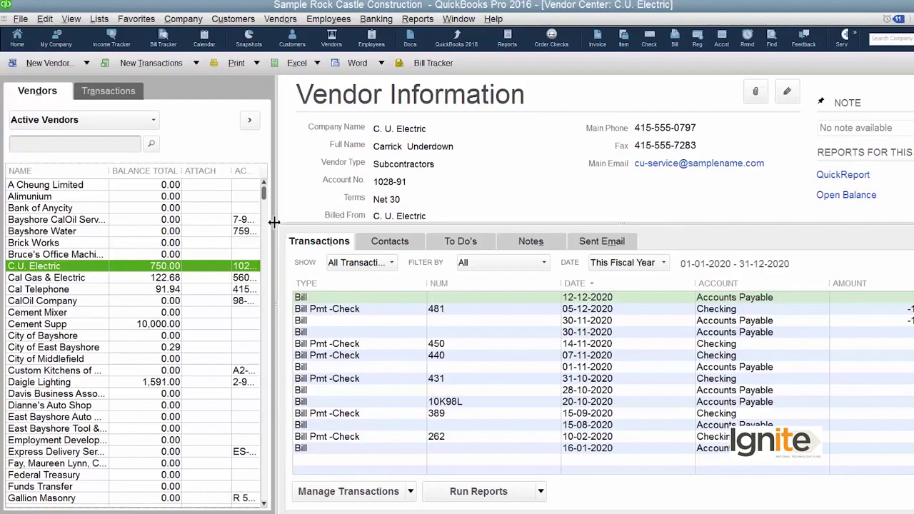
left_click_drag(274, 167, 383, 314)
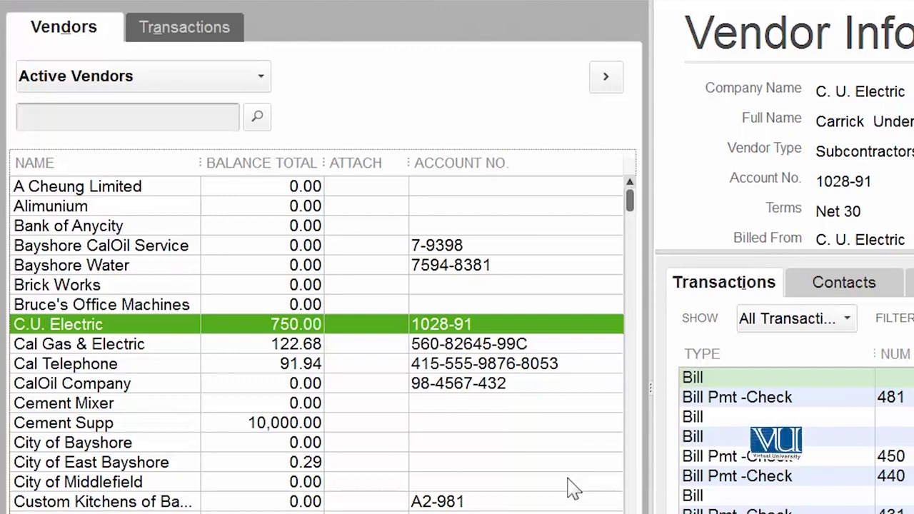
- Narrow the Name and Balance Total columns in the full-width vendor list and return to the split view
left_click(606, 78)
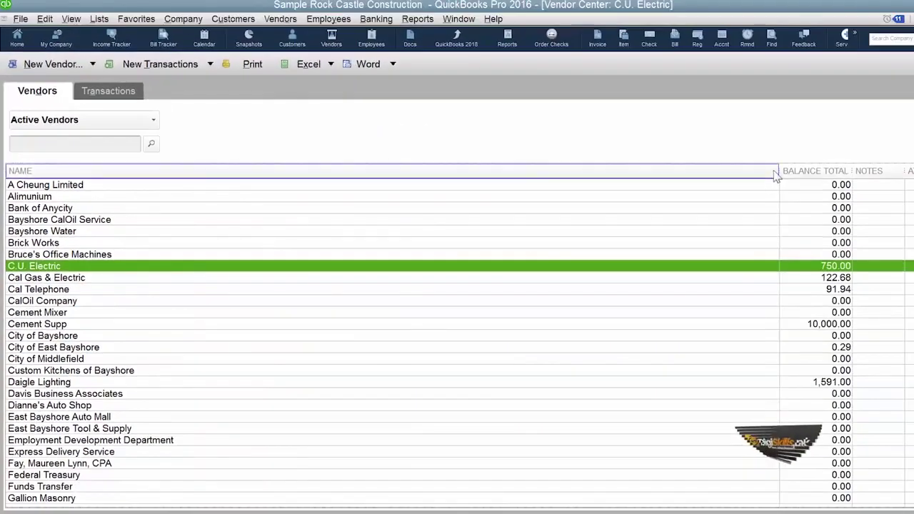
left_click_drag(777, 170, 215, 171)
left_click_drag(120, 111, 225, 173)
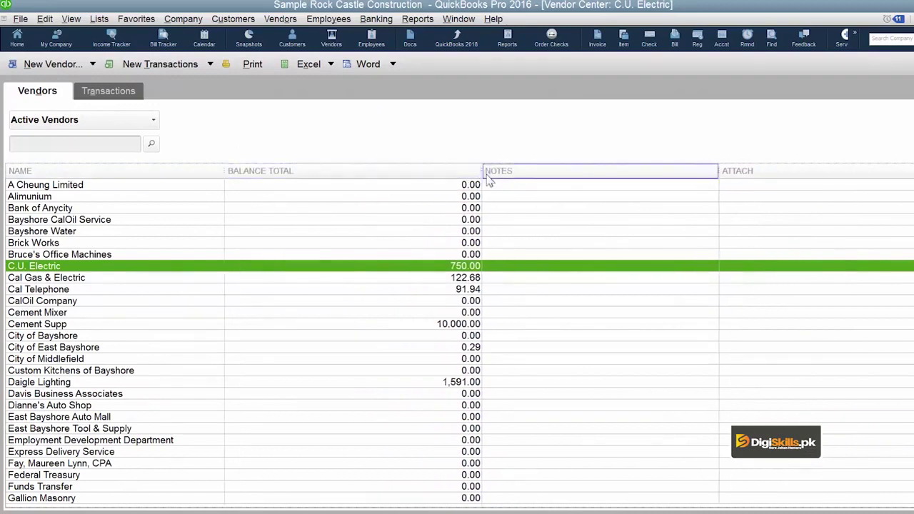
left_click_drag(483, 171, 369, 146)
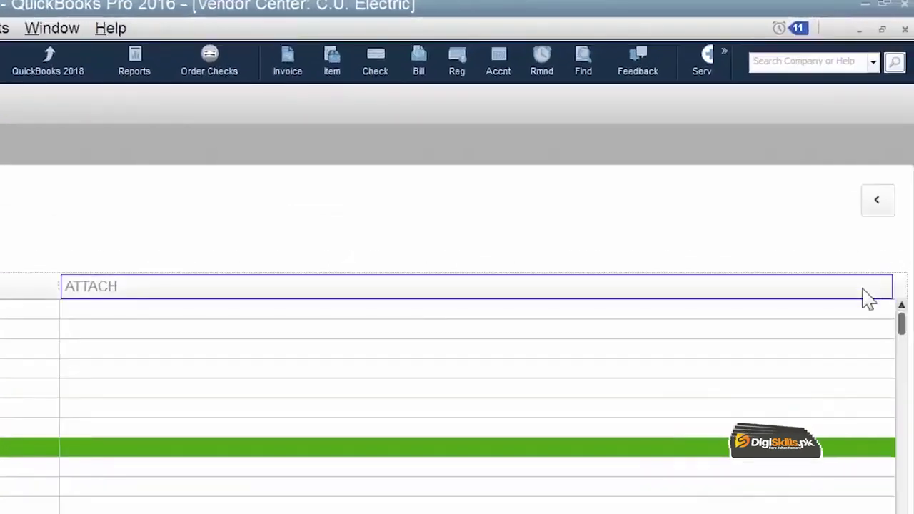
left_click(877, 206)
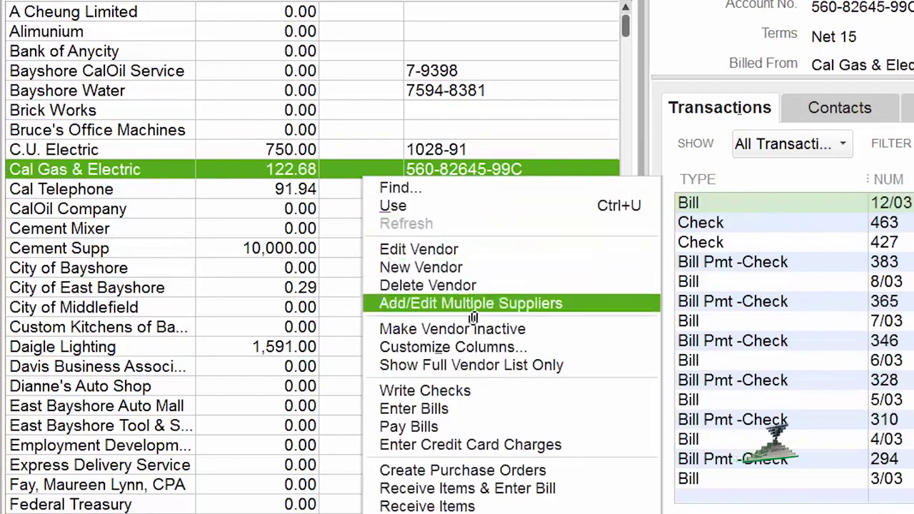
- Remove the Attach column from the vendor list and widen the Name and Balance Total columns
left_click(496, 350)
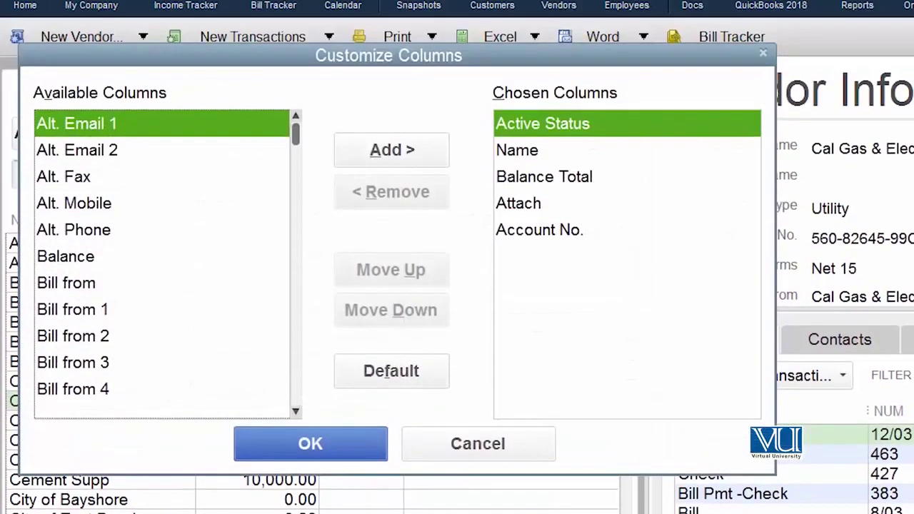
left_click(537, 205)
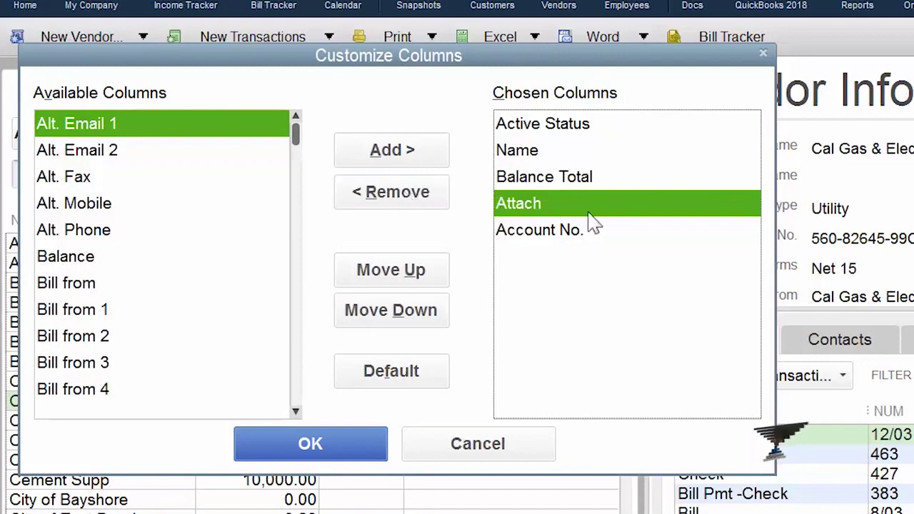
left_click(420, 202)
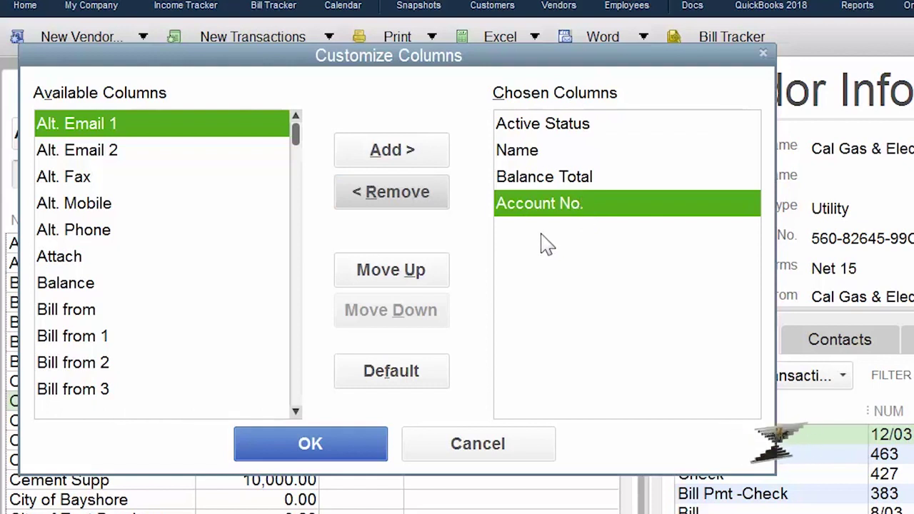
left_click(341, 450)
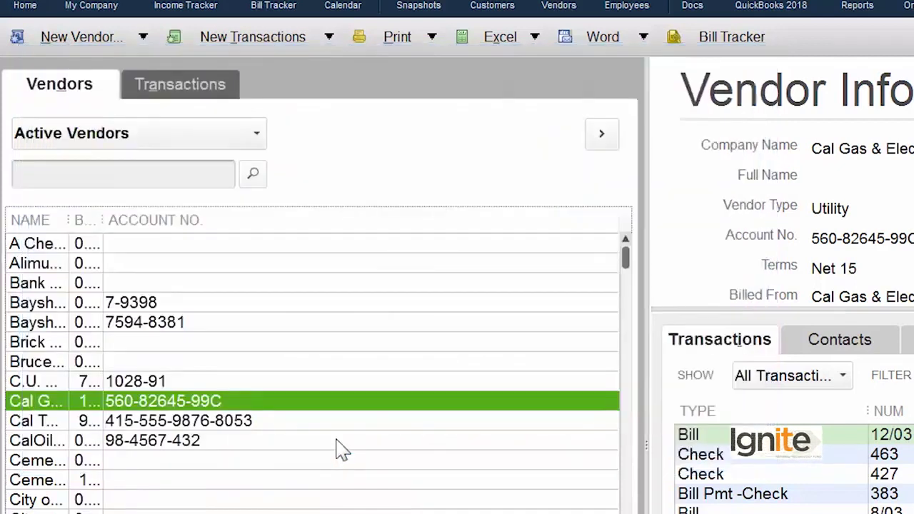
left_click_drag(71, 219, 292, 229)
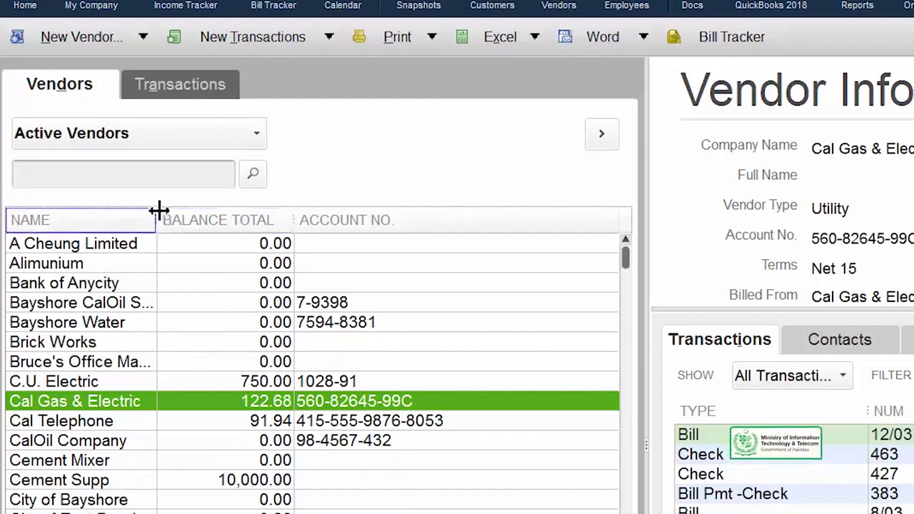
left_click_drag(159, 211, 308, 218)
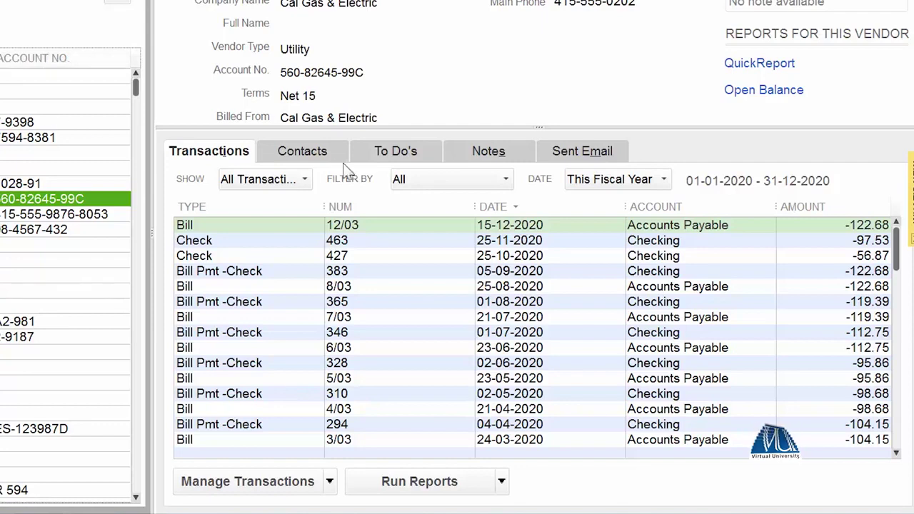
- Review the contacts, to-dos, notes and sent email of Cal Gas & Electric and return to its transactions
left_click(300, 155)
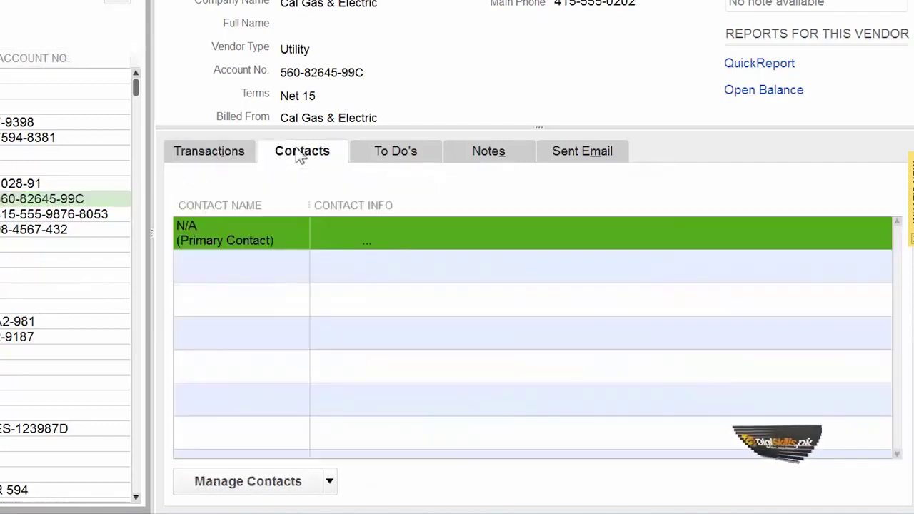
left_click(398, 155)
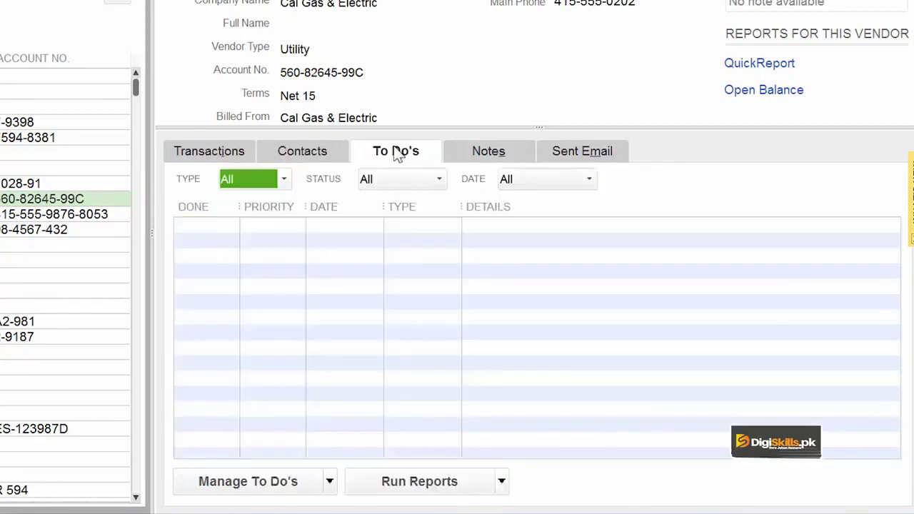
left_click(492, 154)
left_click(587, 157)
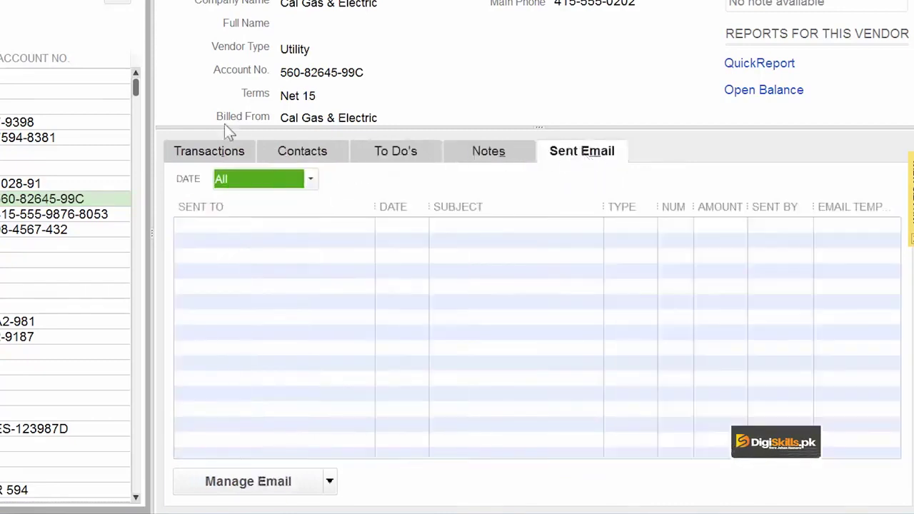
left_click(217, 158)
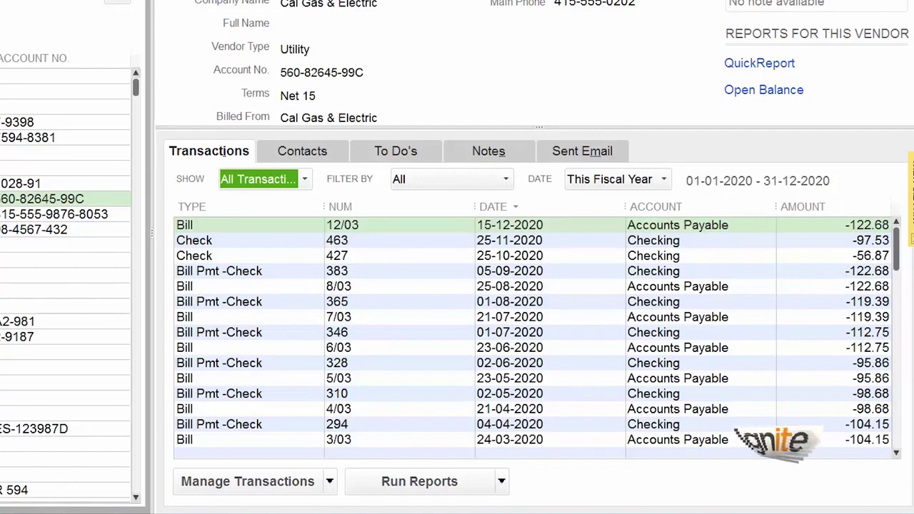
- Add the Due Date column to the transaction list of Cal Gas & Electric
right_click(251, 262)
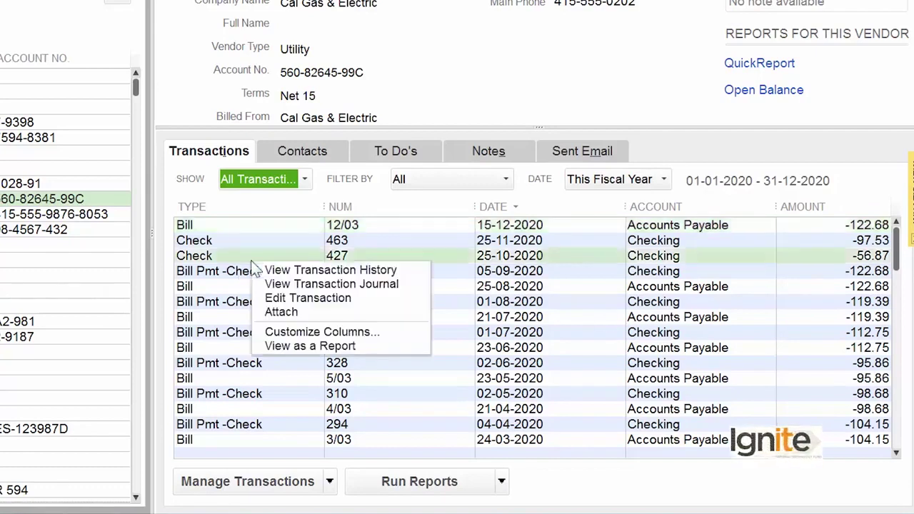
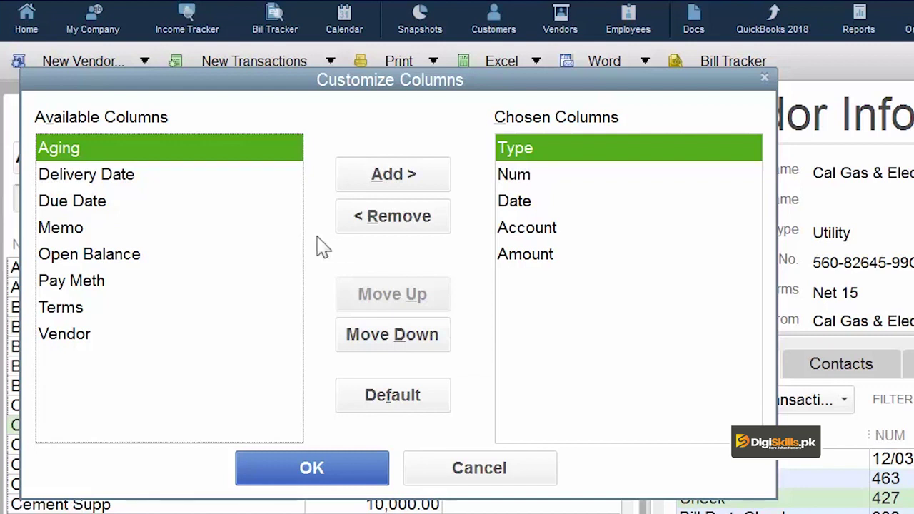
left_click(106, 207)
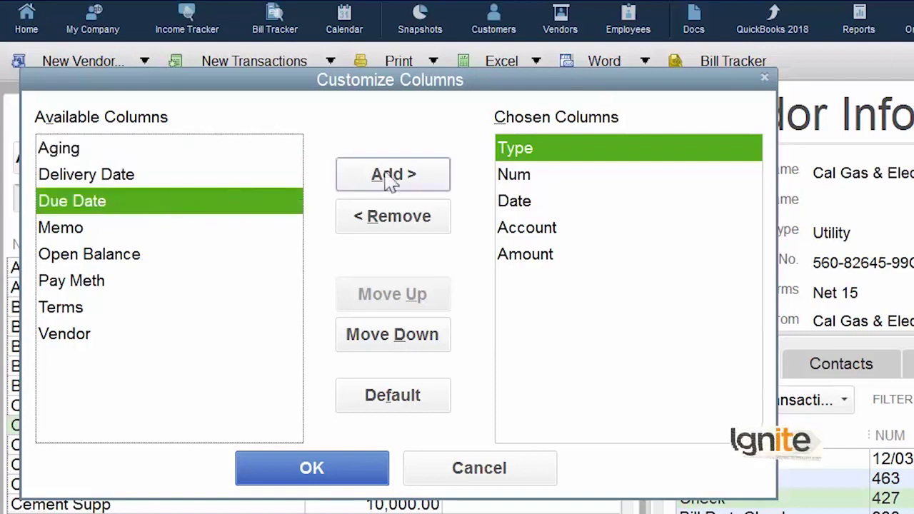
left_click(418, 181)
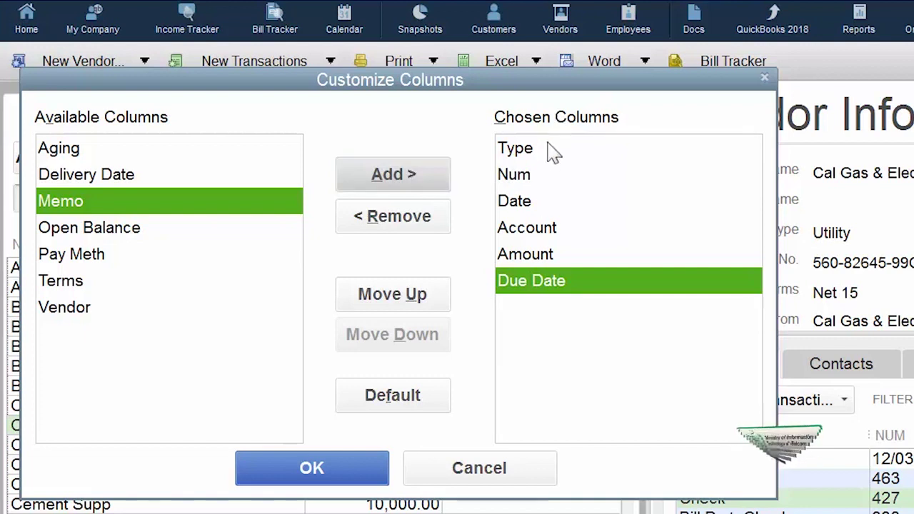
left_click(342, 482)
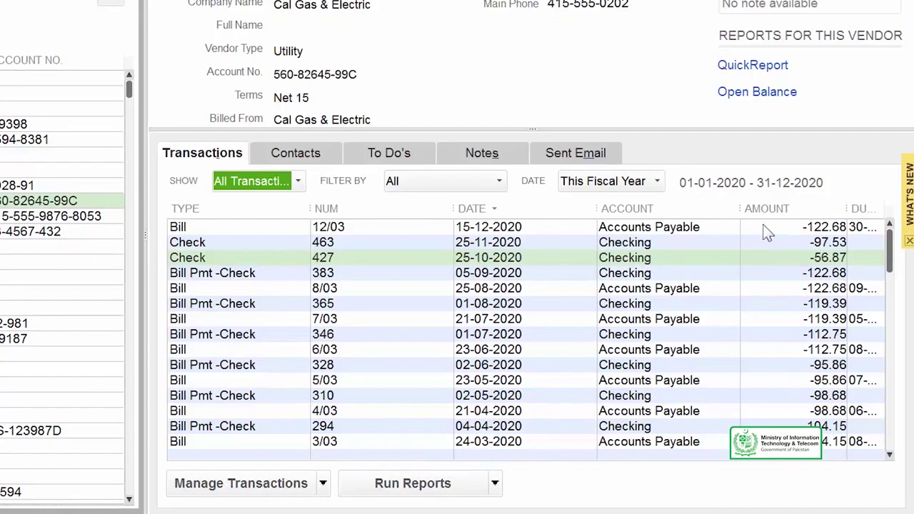
- Narrow the Num, Date, Account and Amount columns of the transaction list so the full due dates fit
left_click(475, 207)
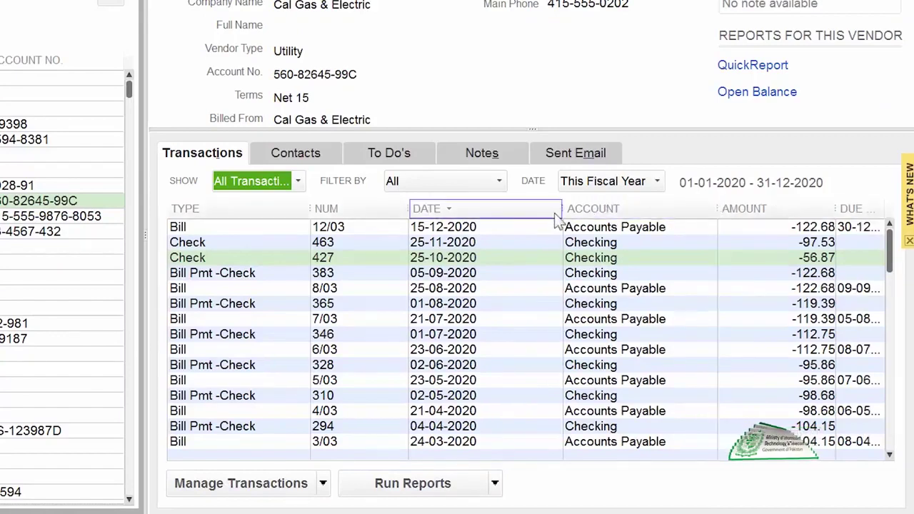
left_click_drag(561, 209, 514, 210)
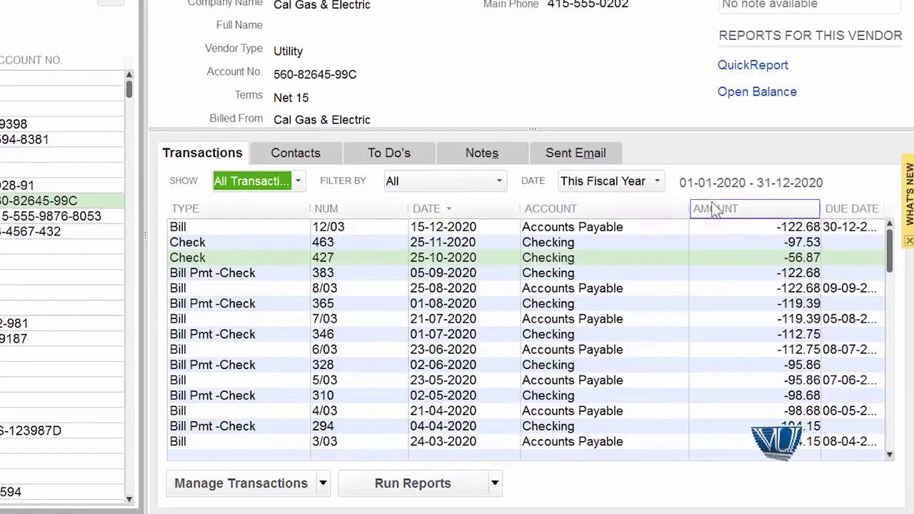
left_click_drag(686, 207, 629, 207)
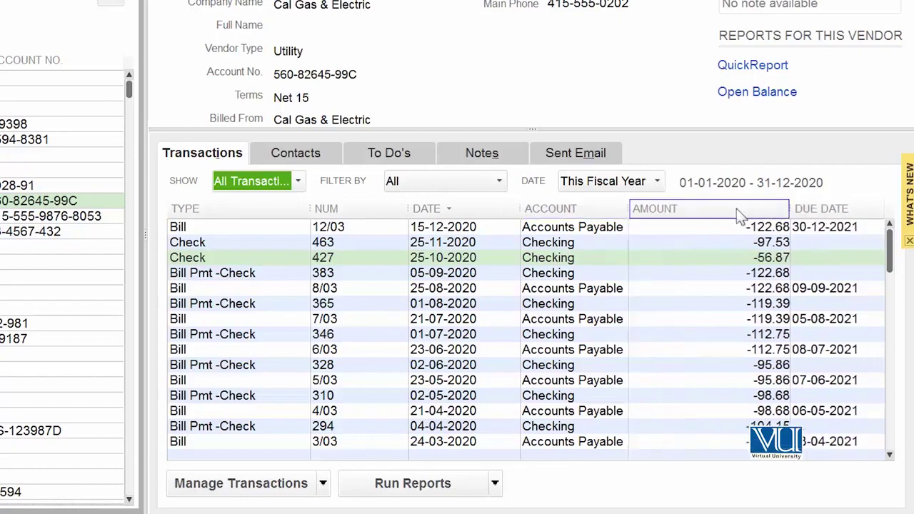
left_click_drag(786, 209, 649, 209)
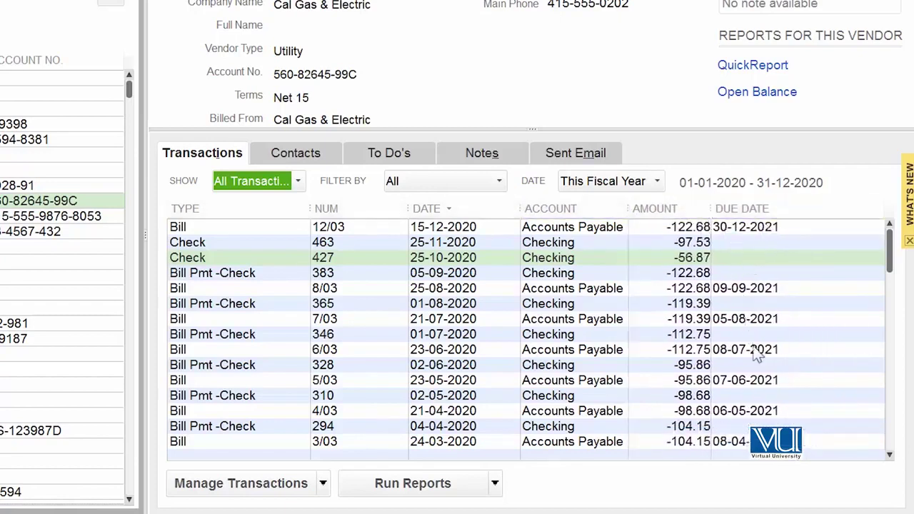